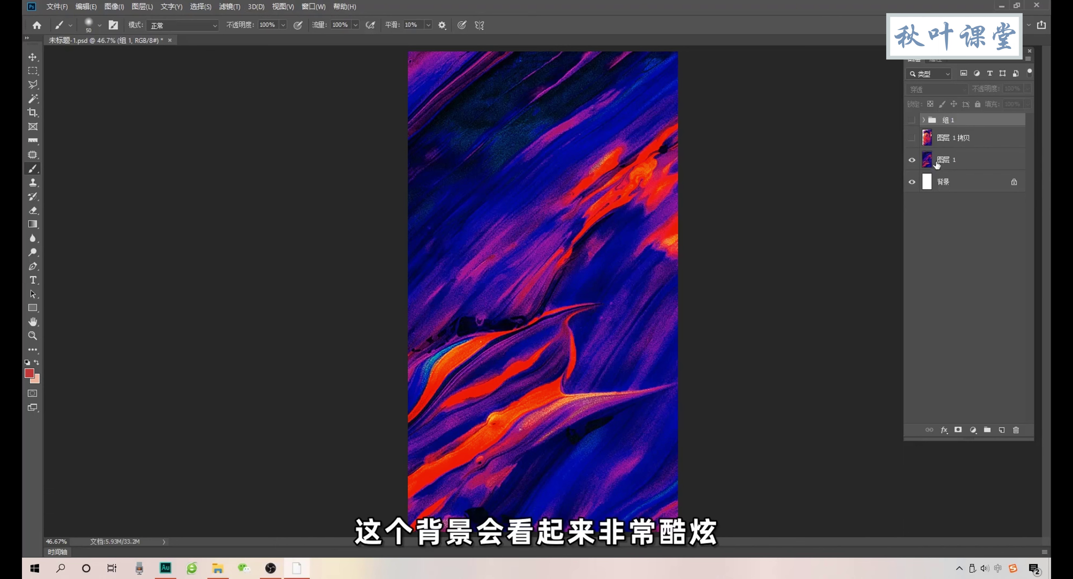
- Preview the finished swirl layer and the text group, then hide the text group again
click(913, 141)
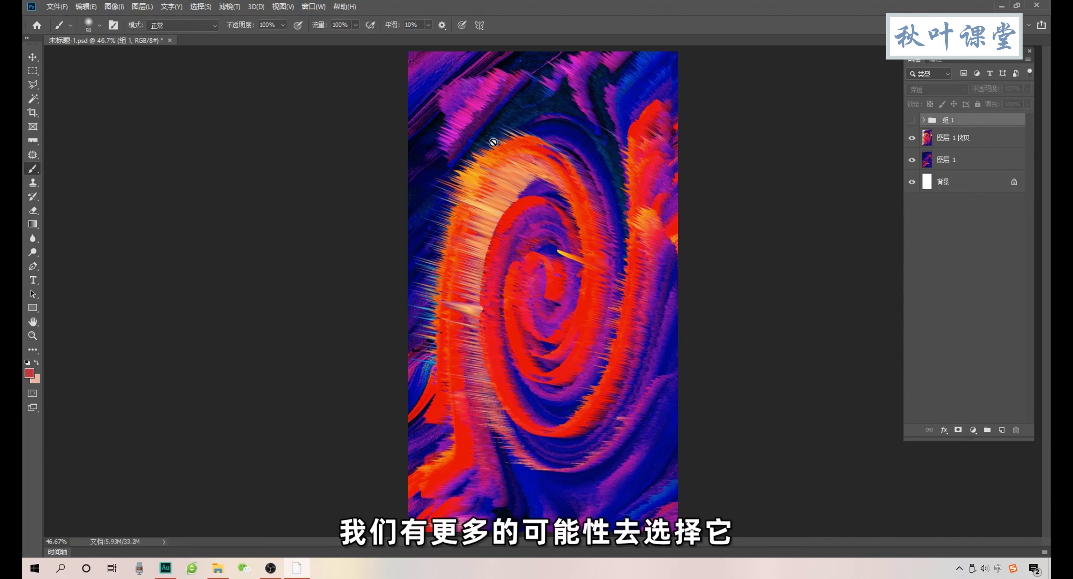
click(912, 120)
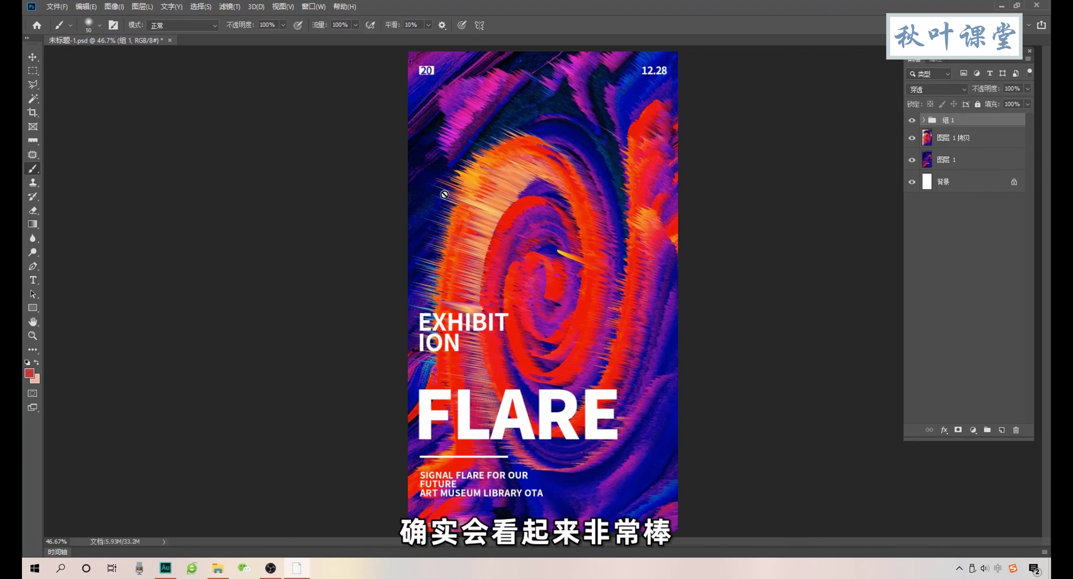
click(913, 121)
- Hide the finished swirl copy and duplicate the original paint layer 图层 1
click(928, 138)
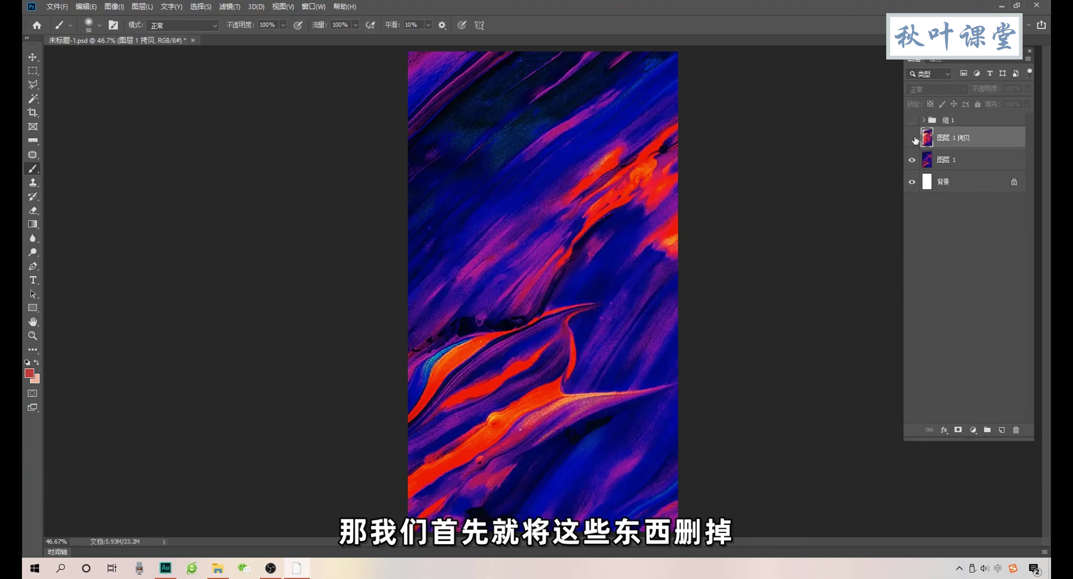
click(946, 158)
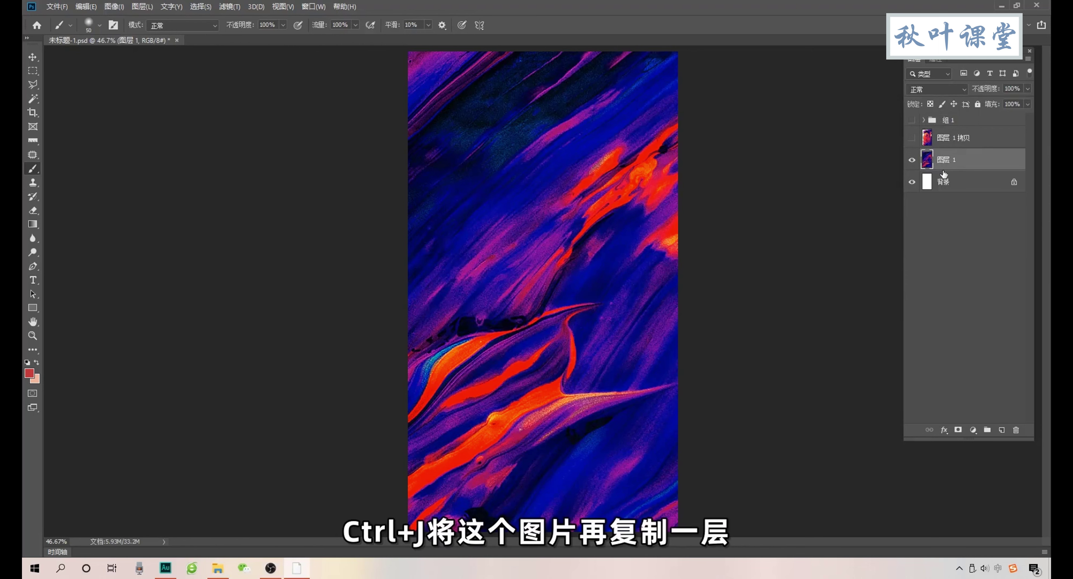
key(ctrl+j)
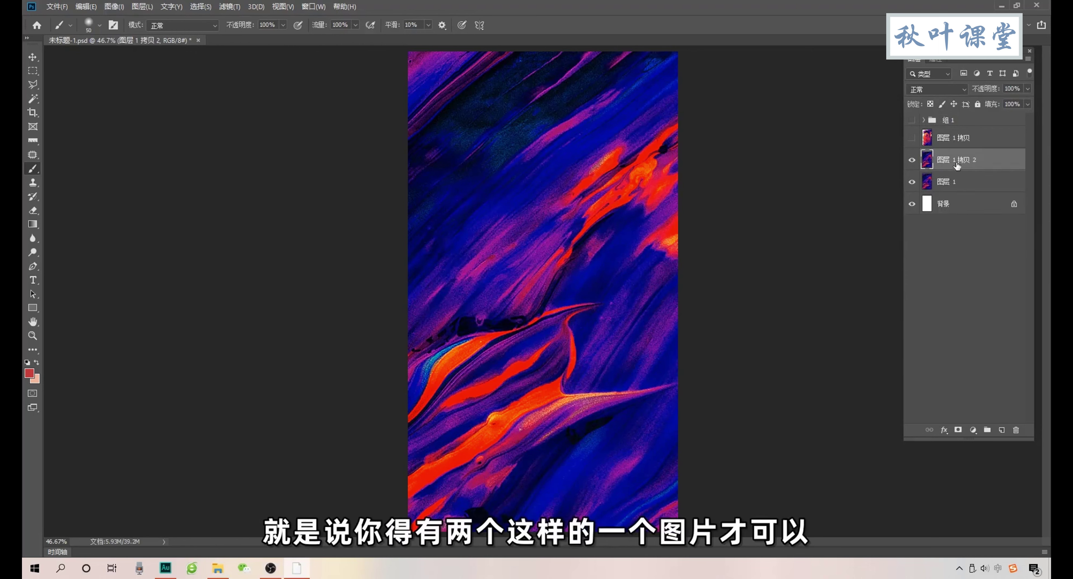
click(961, 177)
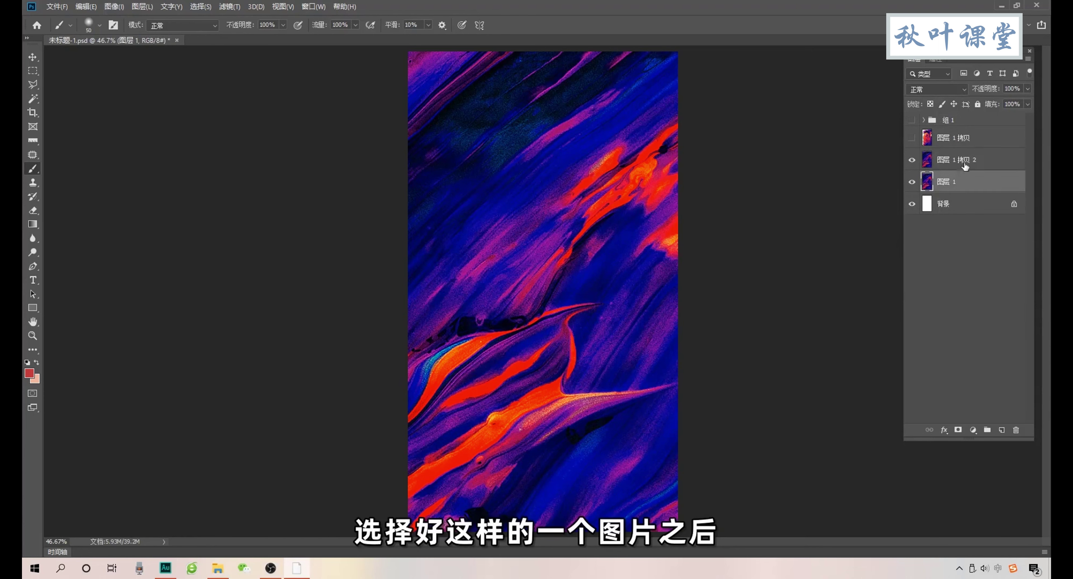
- Apply a Twirl distortion with angle 800 to the duplicated paint layer
click(230, 6)
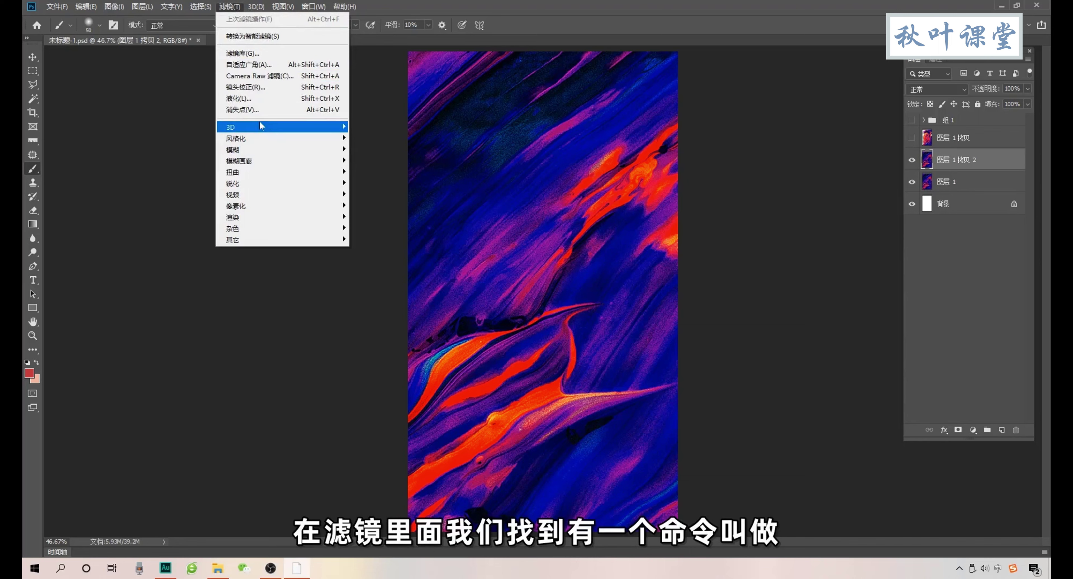
mouse_move(282, 171)
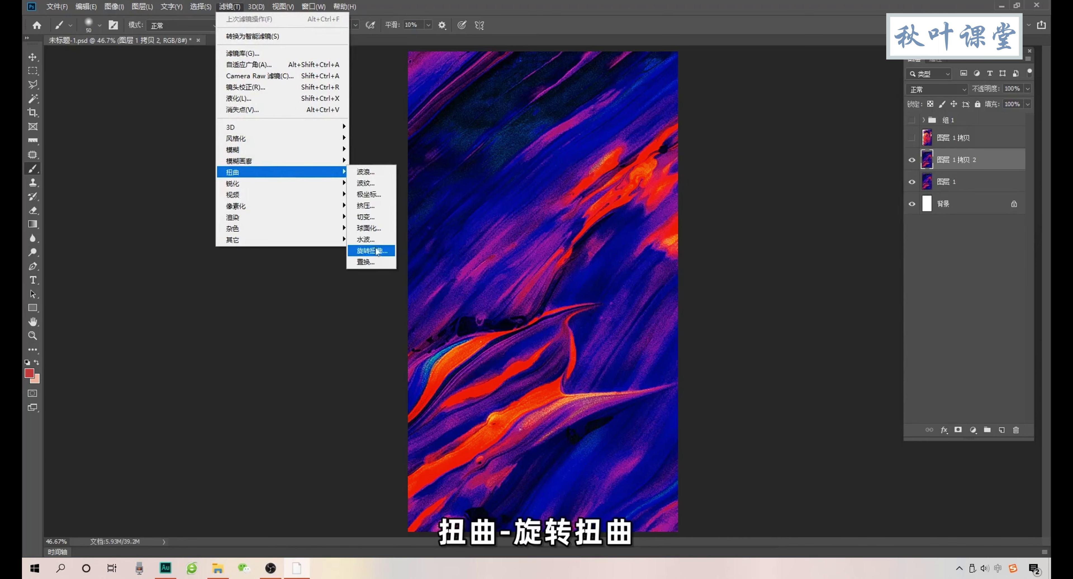
click(372, 250)
drag(775, 95, 700, 81)
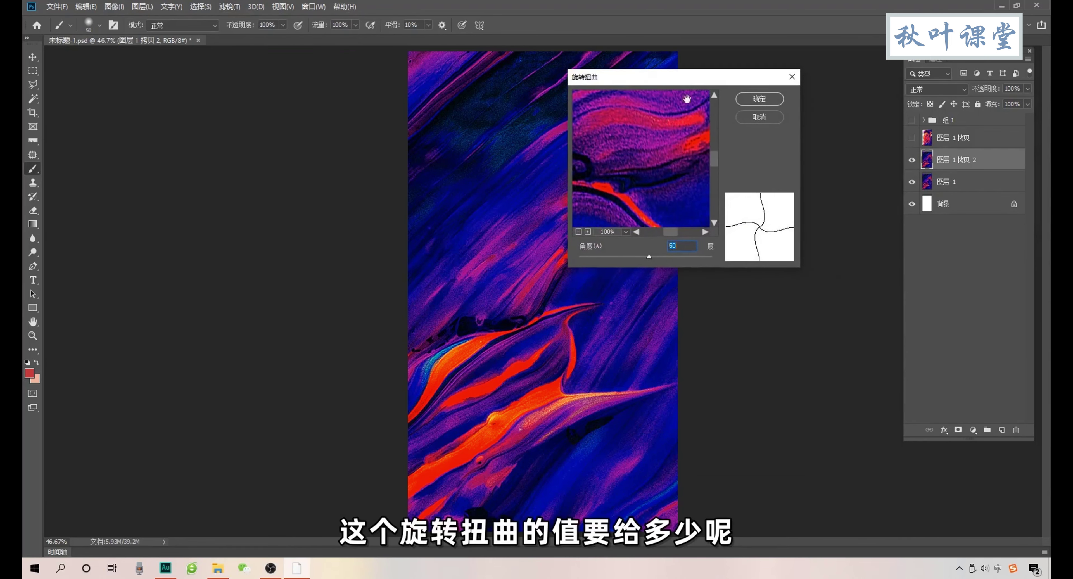
drag(651, 255, 697, 259)
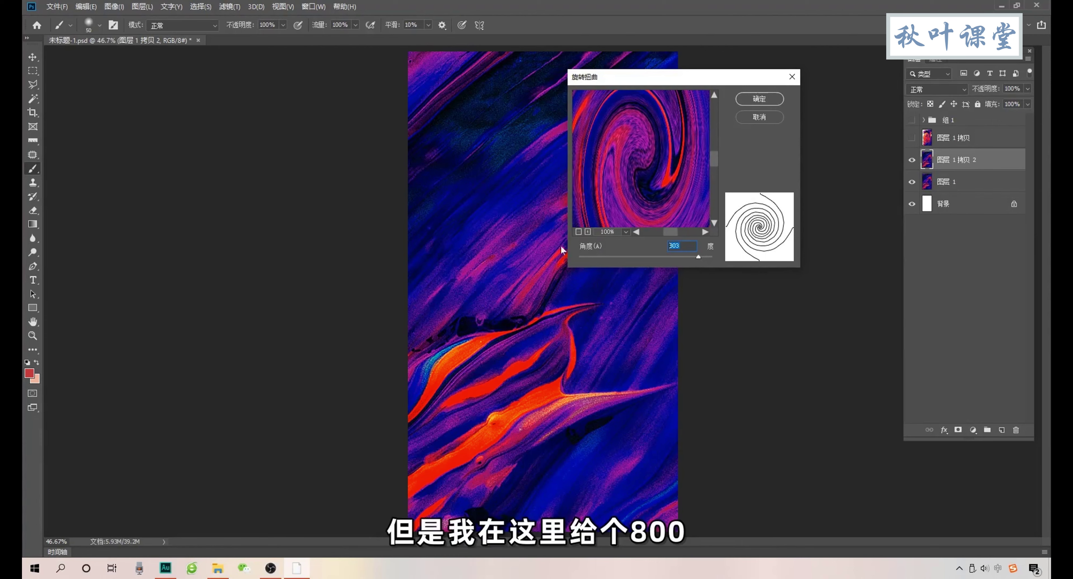
text(800)
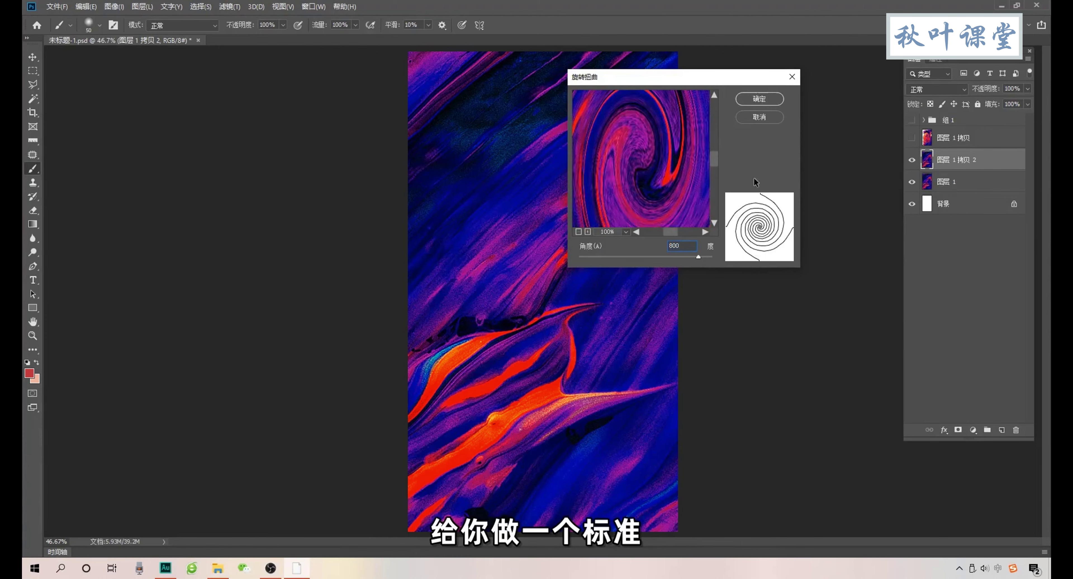
click(759, 98)
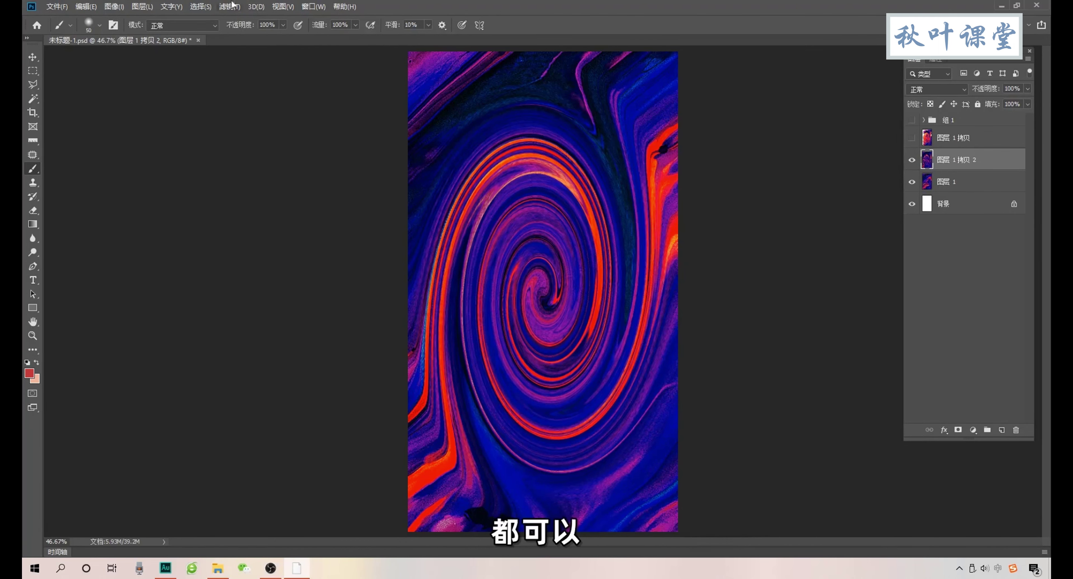
click(256, 6)
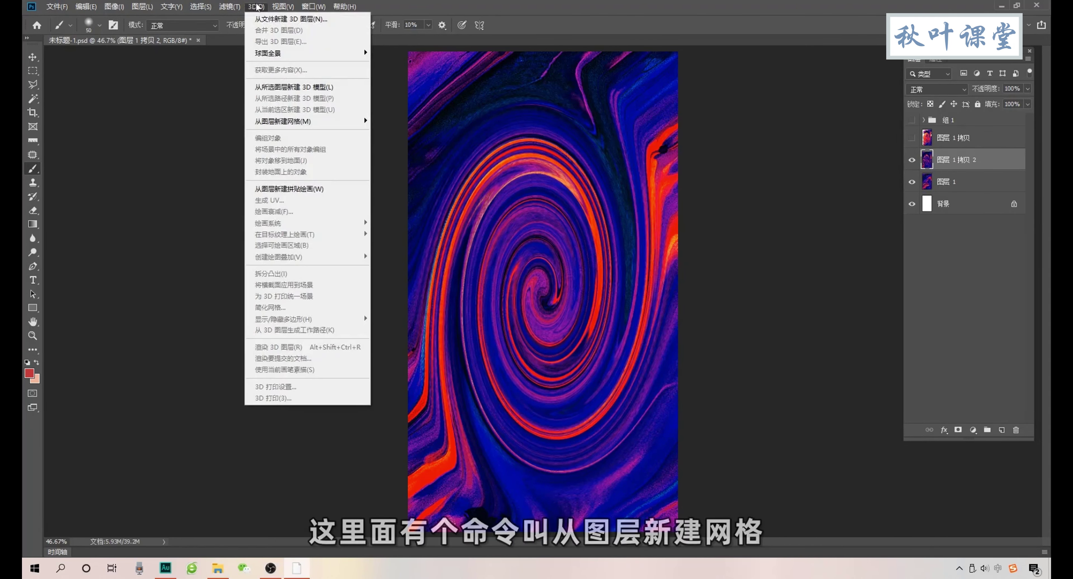
mouse_move(282, 120)
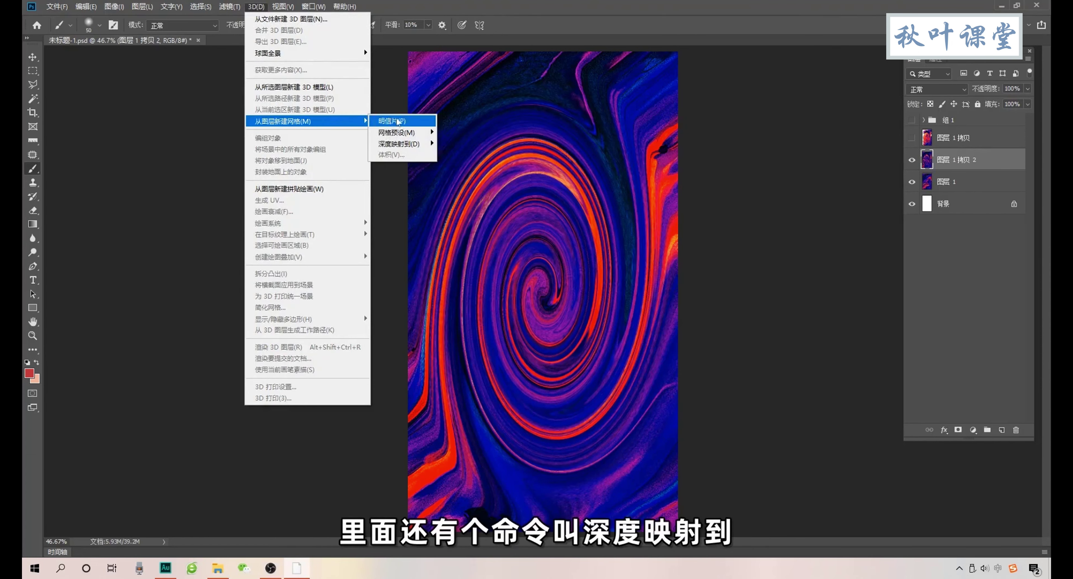
mouse_move(398, 144)
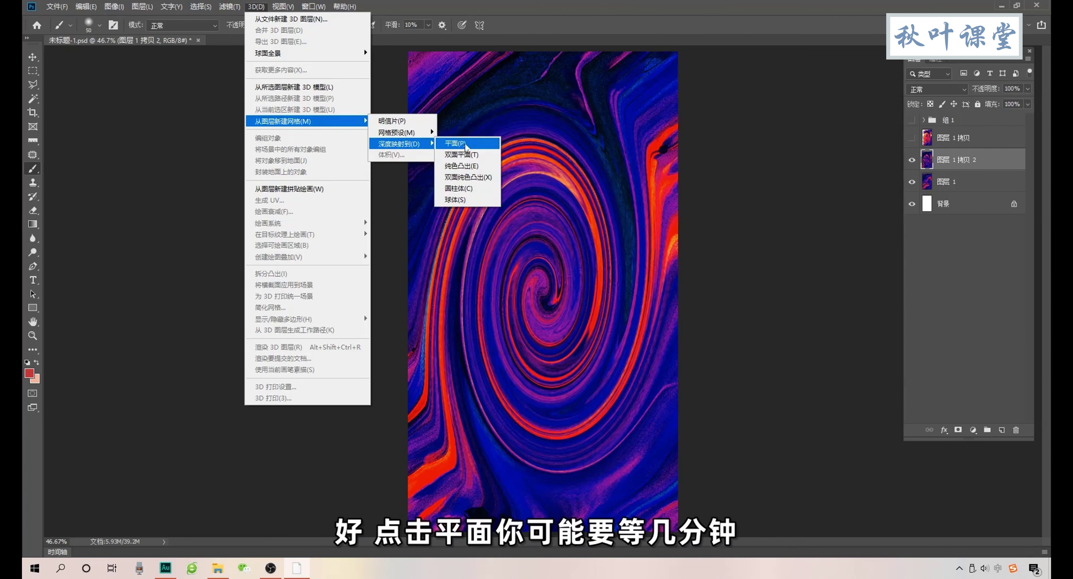
- Turn the twirled layer into a Depth Map to Plane 3D mesh and view its properties
click(466, 146)
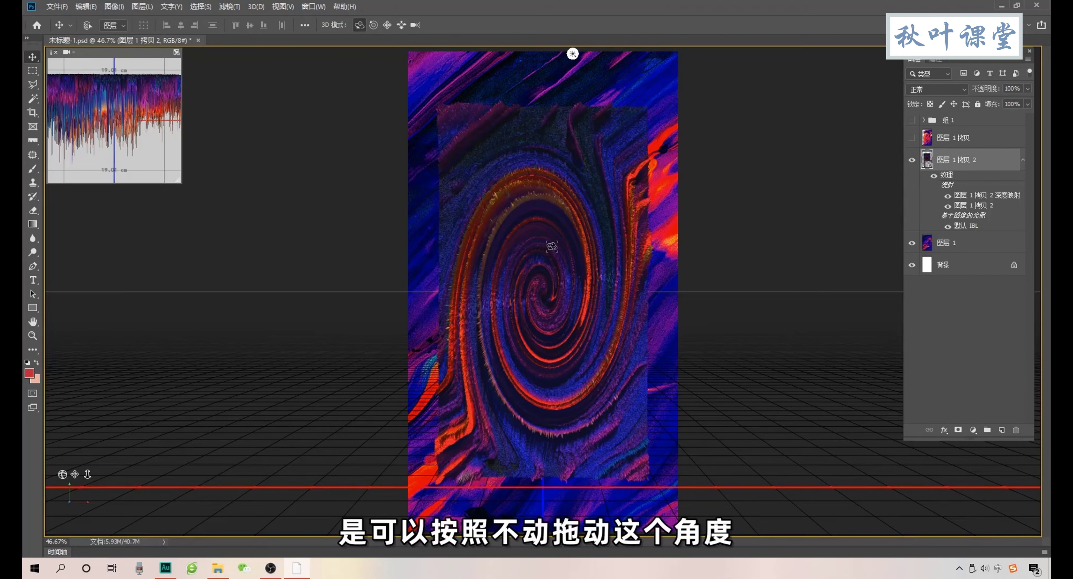
mouse_move(553, 247)
mouse_down()
mouse_move(658, 245)
mouse_move(536, 248)
mouse_move(541, 263)
mouse_up()
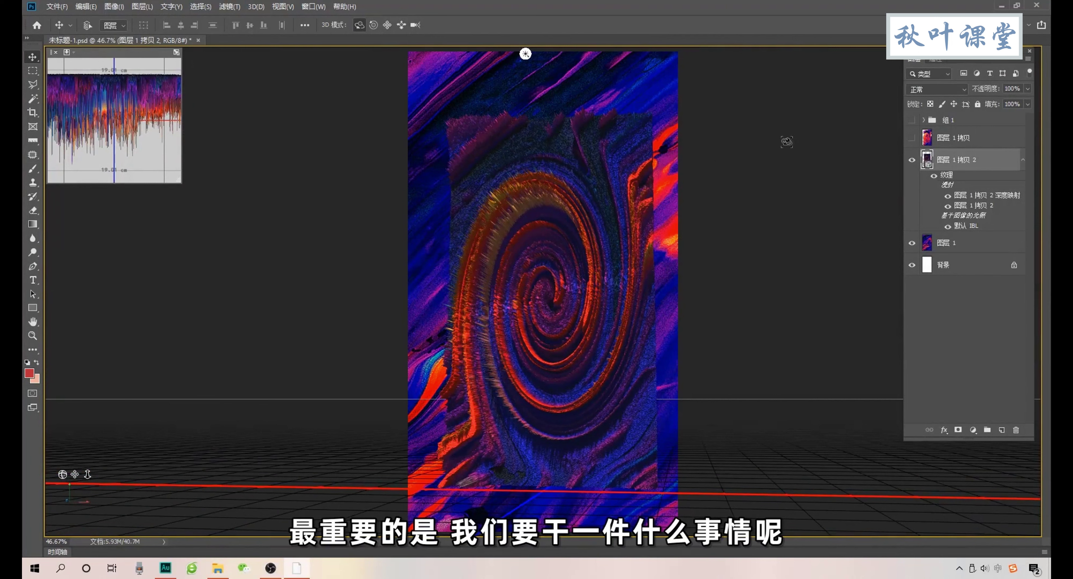
click(934, 60)
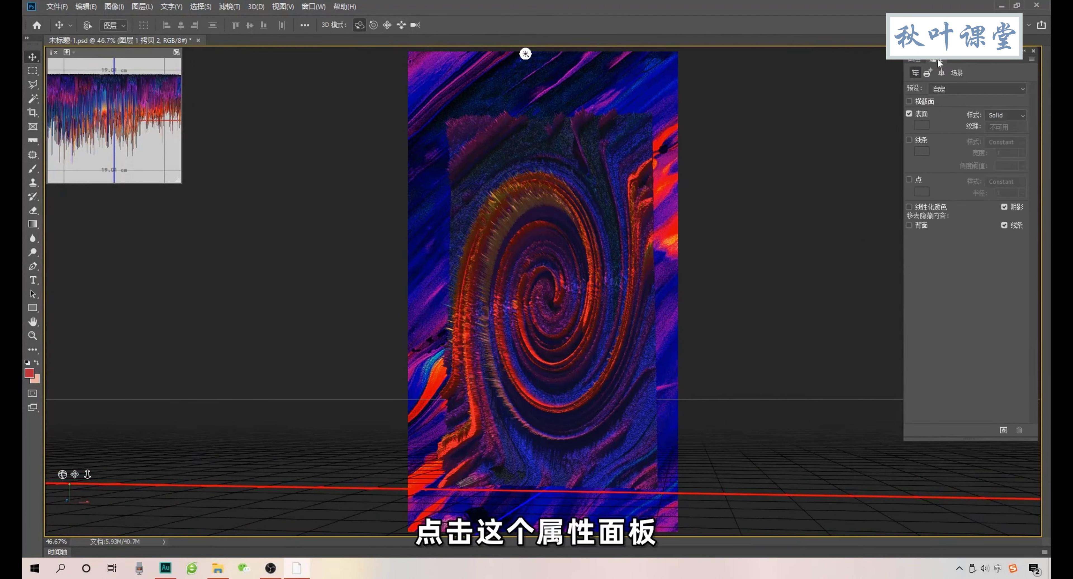
- Set the 3D render preset to 未照亮的纹理 (Unlit Texture), then return to the layer list
click(915, 60)
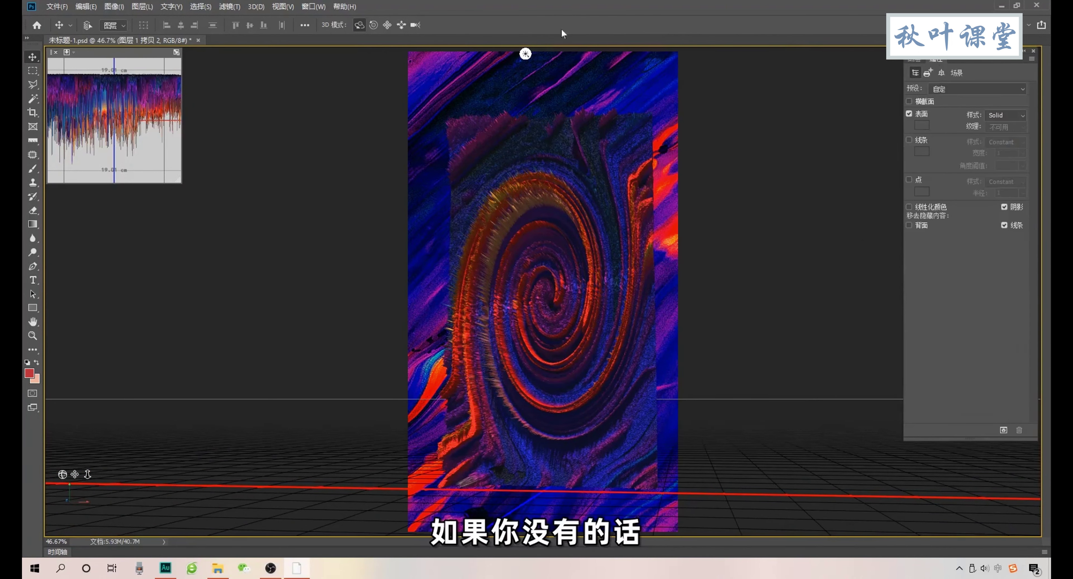
click(311, 7)
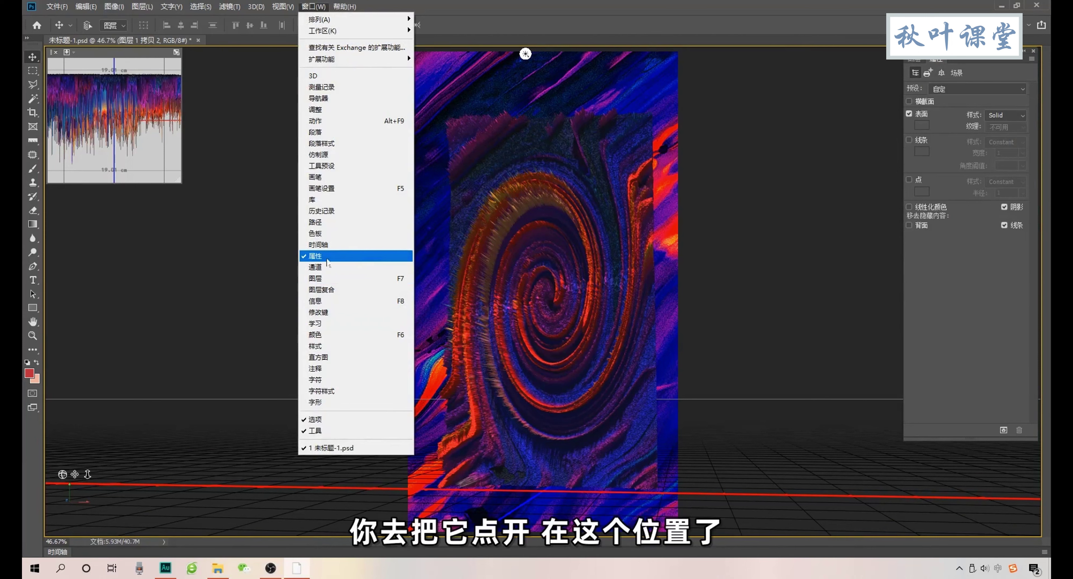
click(942, 81)
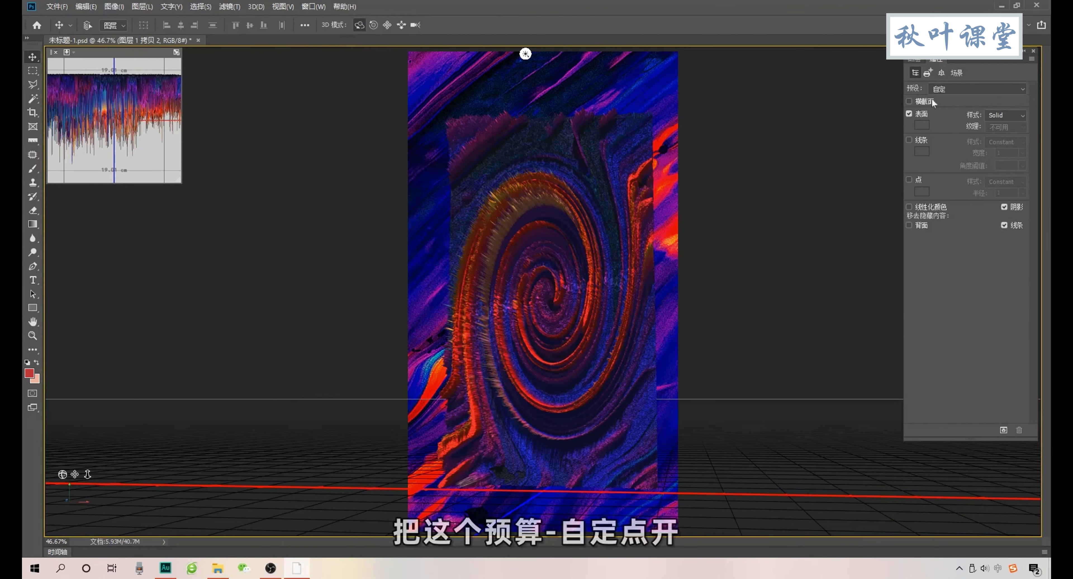
click(1023, 89)
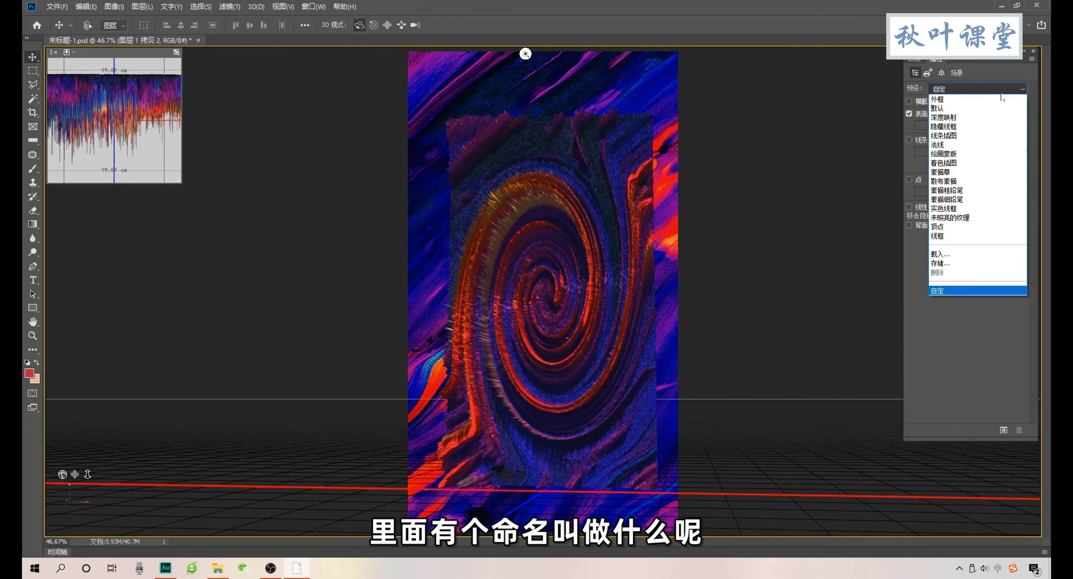
click(959, 217)
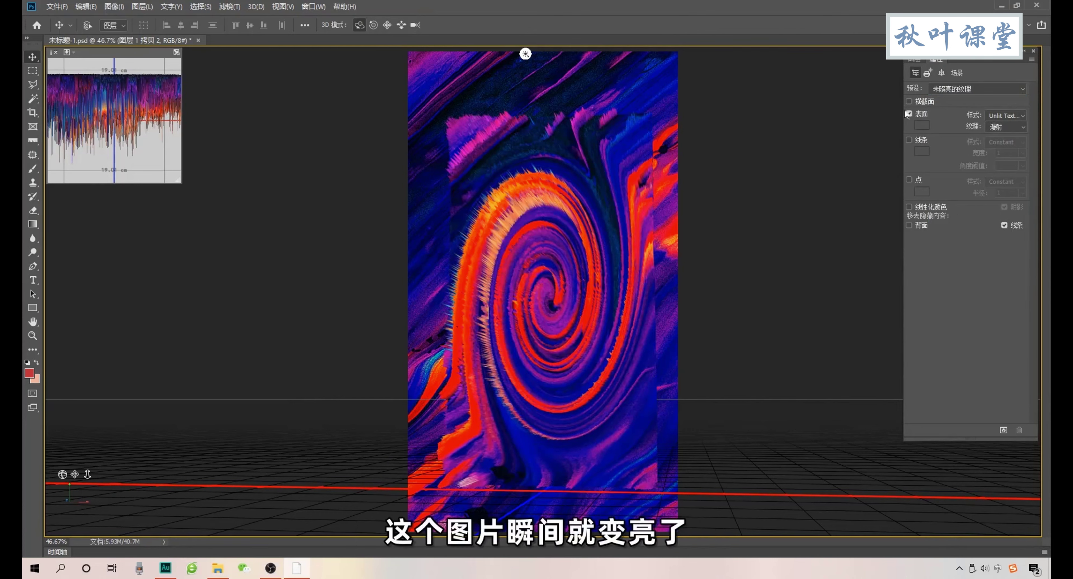
click(915, 59)
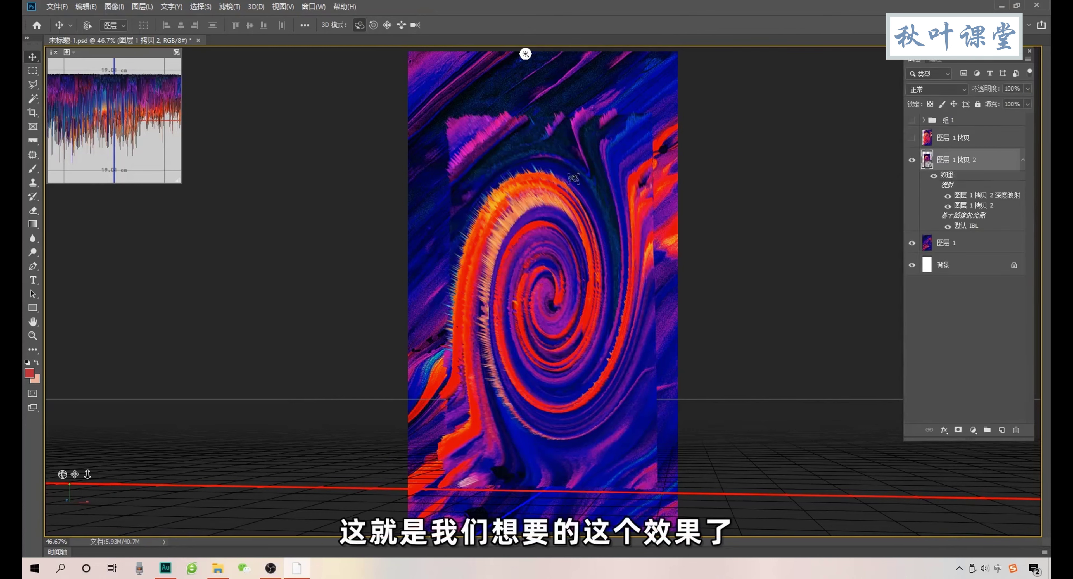
- Convert 图层 1 拷贝 2 into a smart object and open its contents as a separate document
mouse_move(587, 255)
mouse_down()
mouse_move(592, 273)
mouse_move(576, 271)
mouse_up()
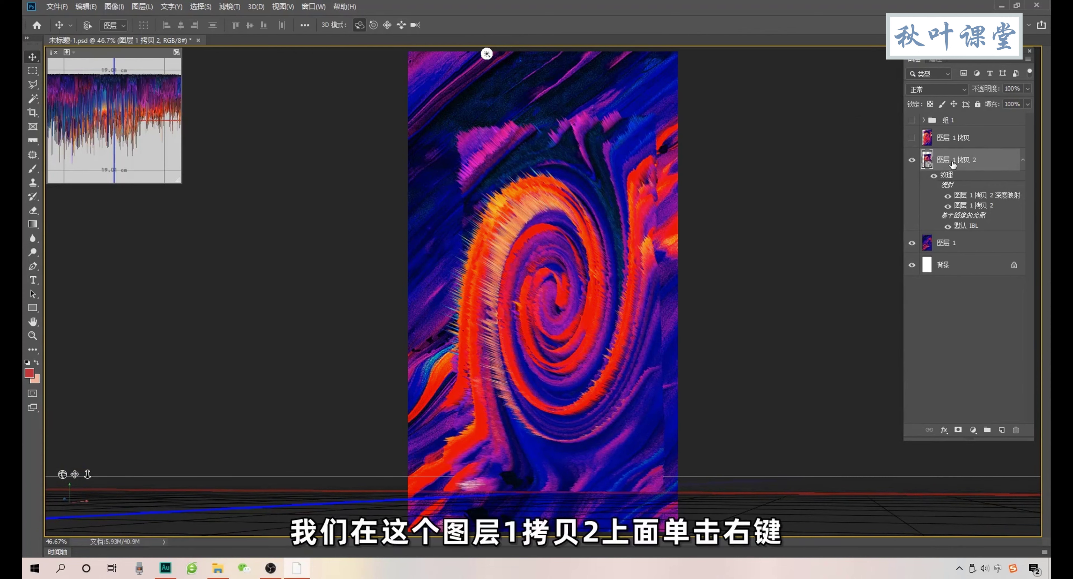
right_click(991, 161)
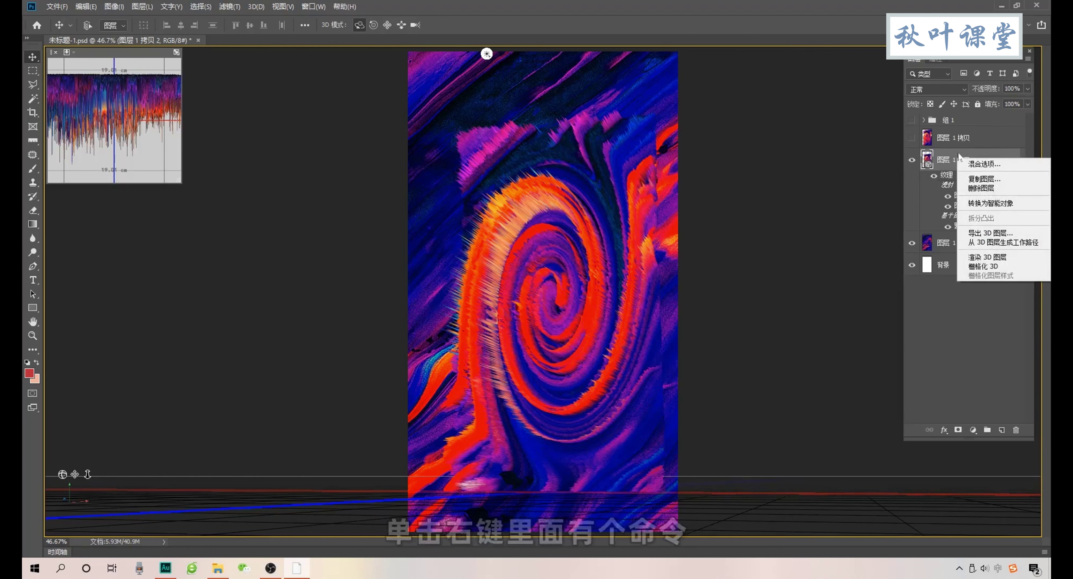
click(983, 203)
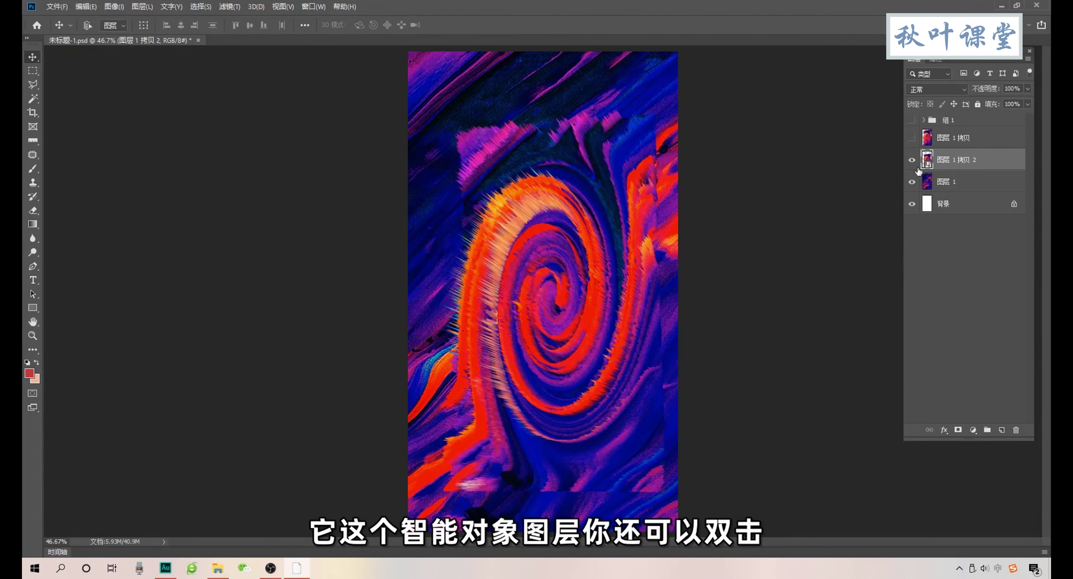
double_click(928, 161)
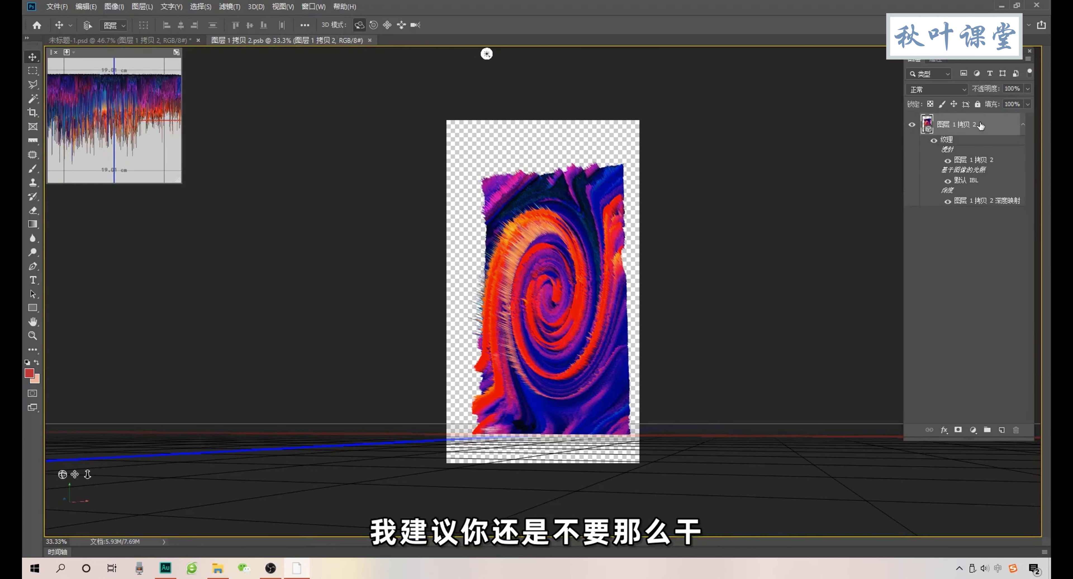
- Shift the twirl layer slightly left and scale it to about 126% to fill the canvas
right_click(990, 125)
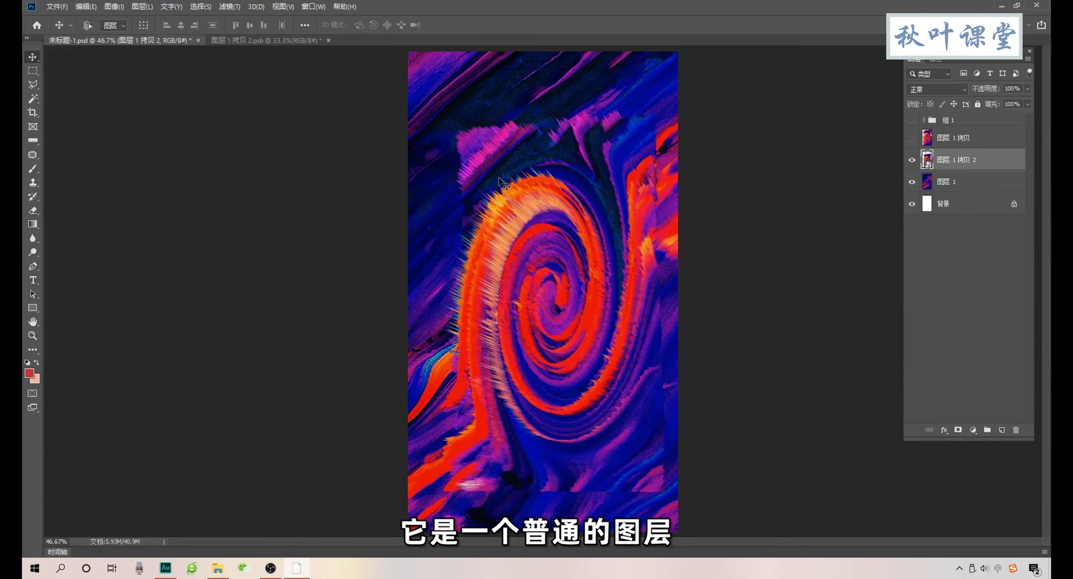
mouse_move(514, 167)
mouse_down()
mouse_move(504, 166)
mouse_move(542, 167)
mouse_move(569, 243)
mouse_up()
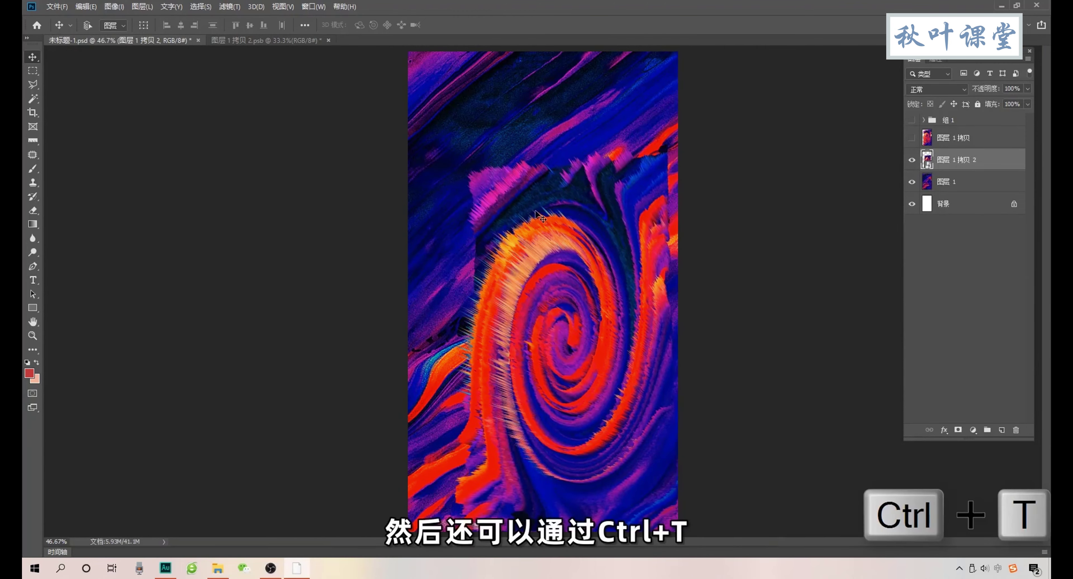
key(ctrl+t)
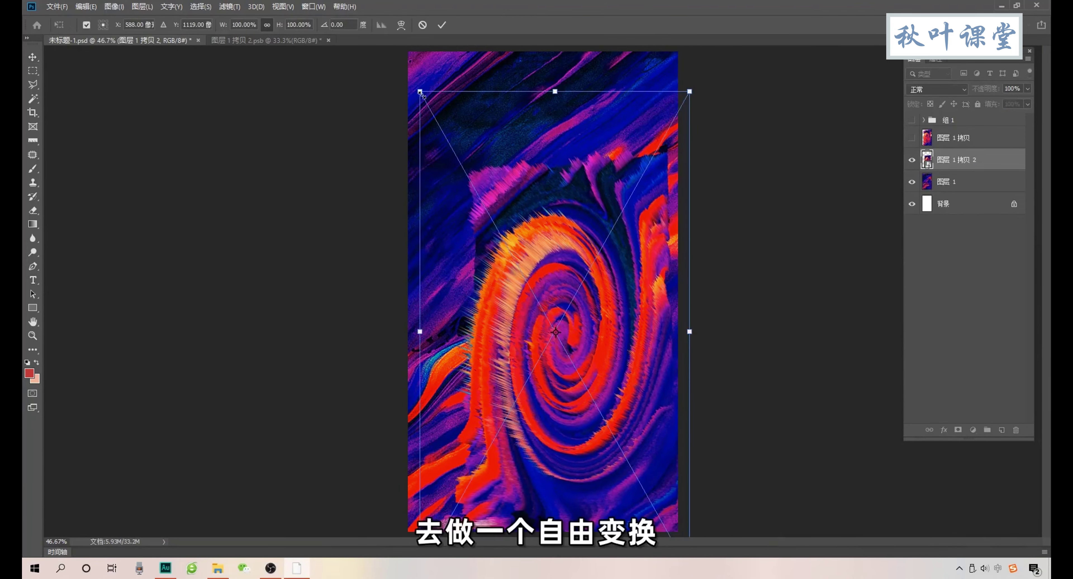
drag(420, 92, 371, 2)
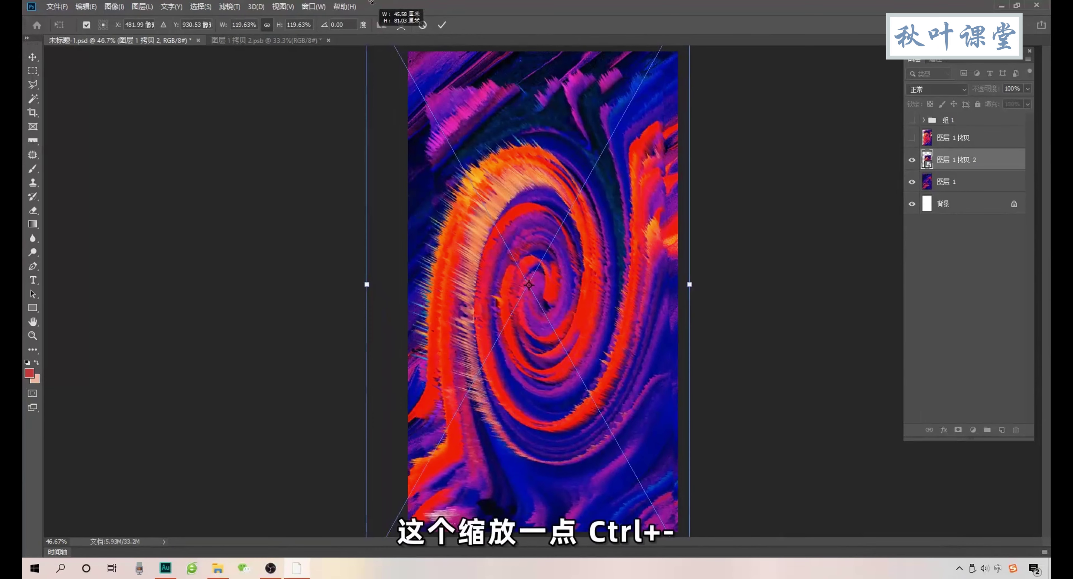
key(ctrl+minus)
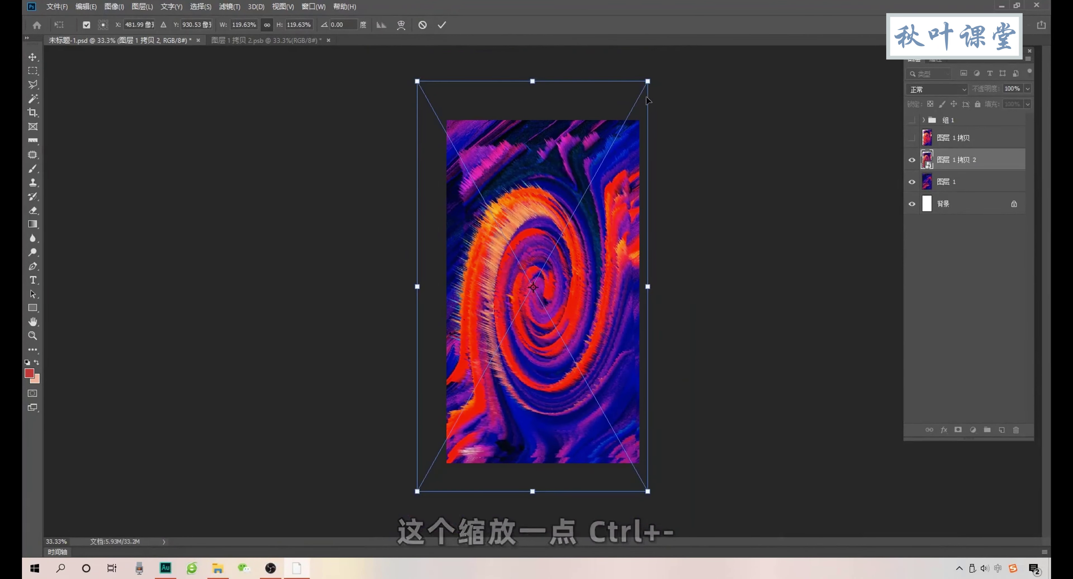
drag(650, 76, 664, 63)
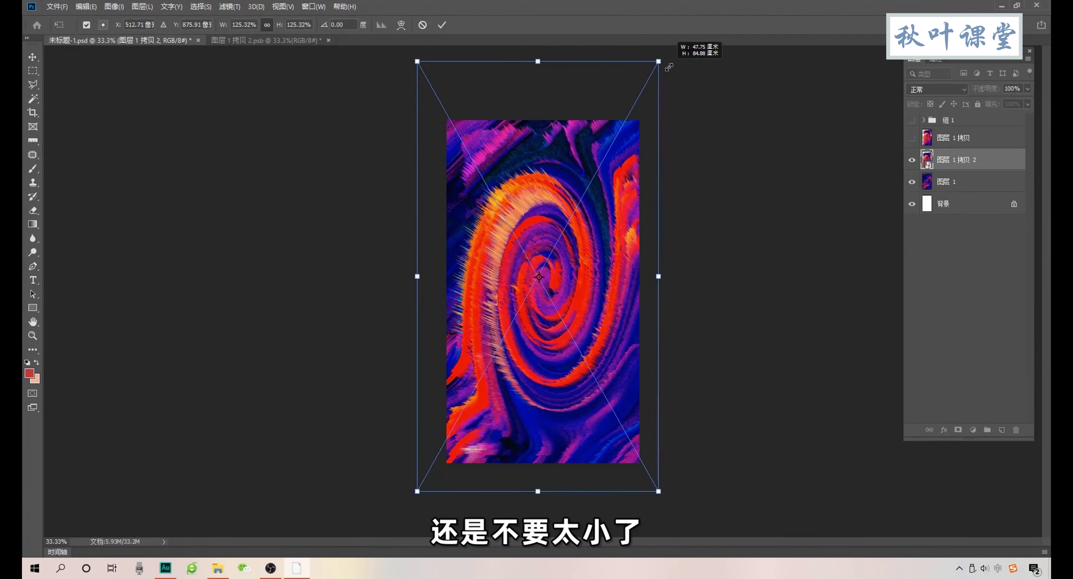
mouse_move(417, 61)
mouse_down()
mouse_move(368, 29)
mouse_move(440, 45)
mouse_up()
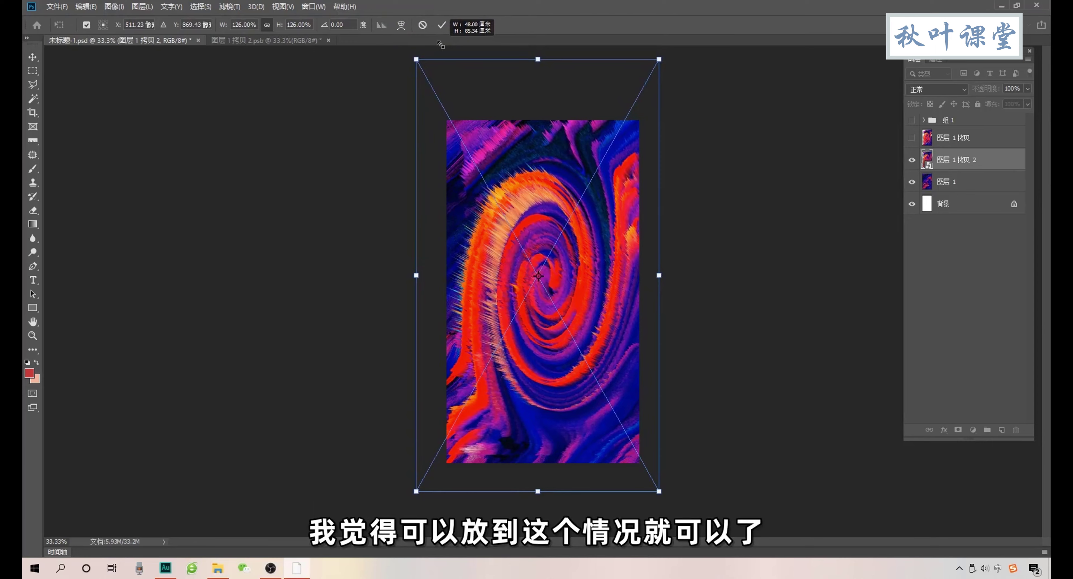
key(Return)
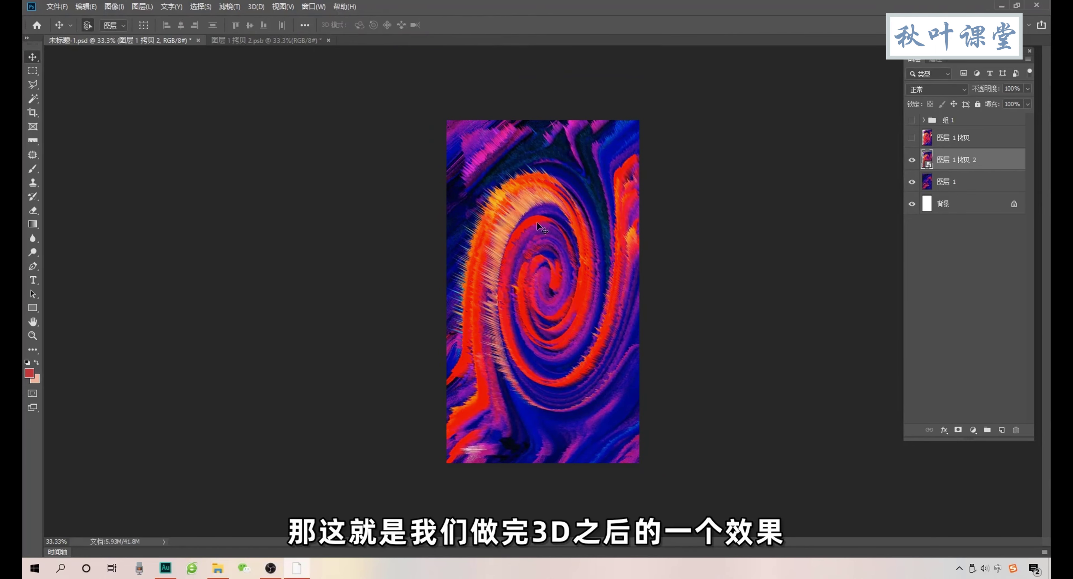
- Zoom to 50%, show the 组 1 text group again, and select 图层 1
key(ctrl+plus)
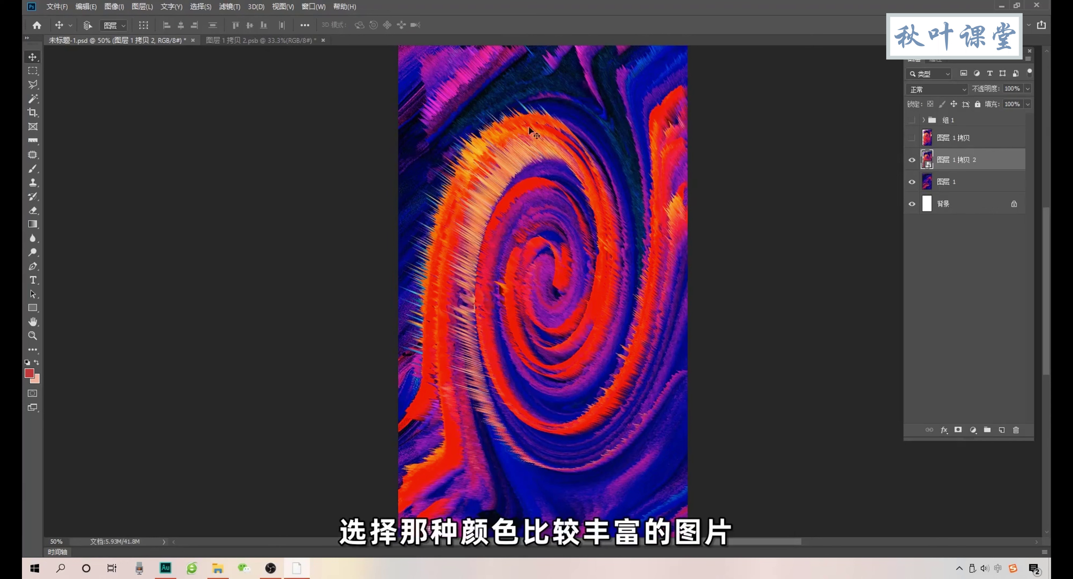
click(912, 120)
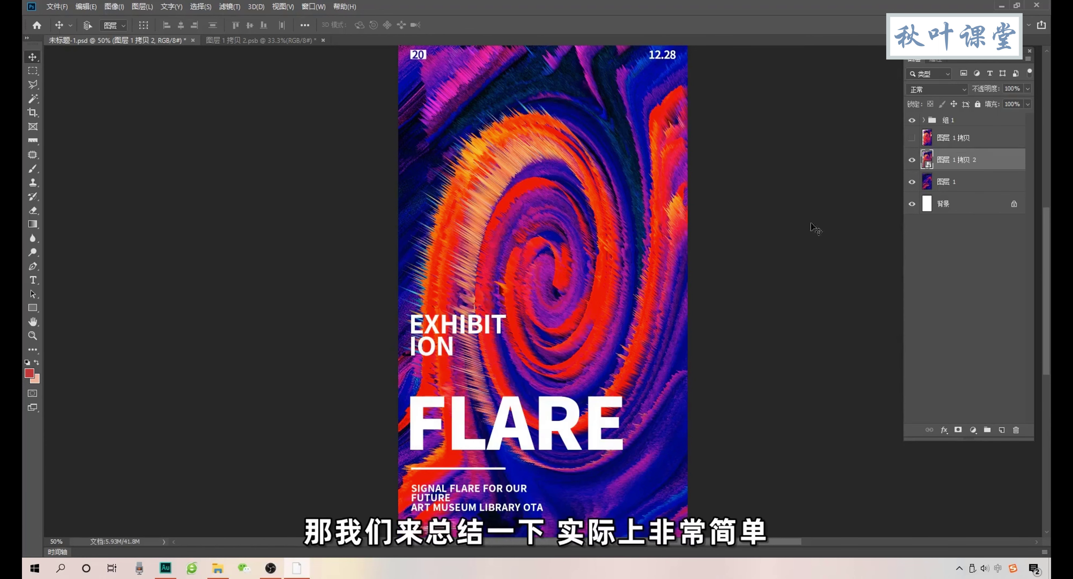
click(949, 180)
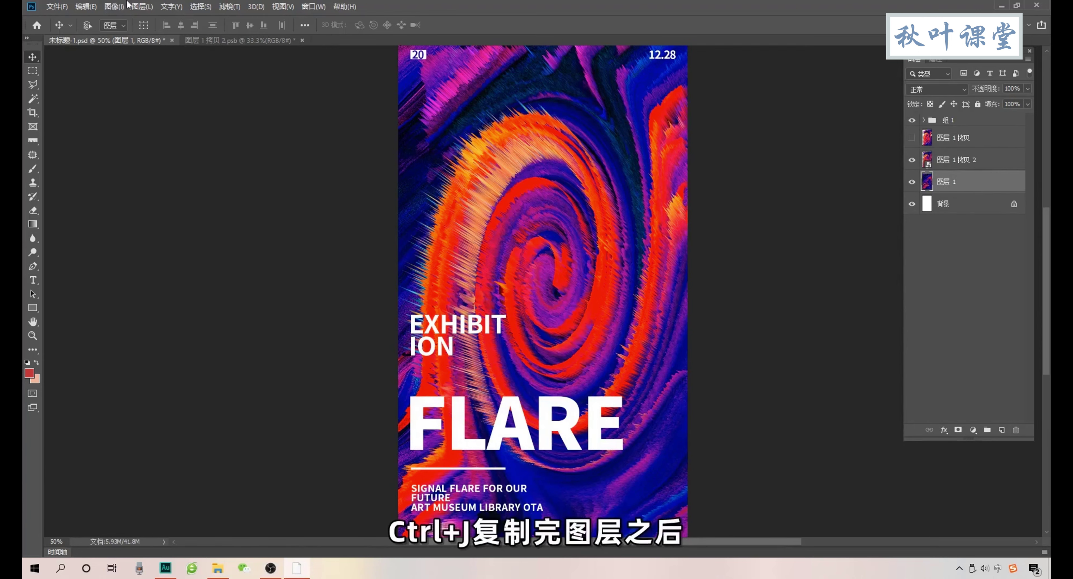
click(228, 7)
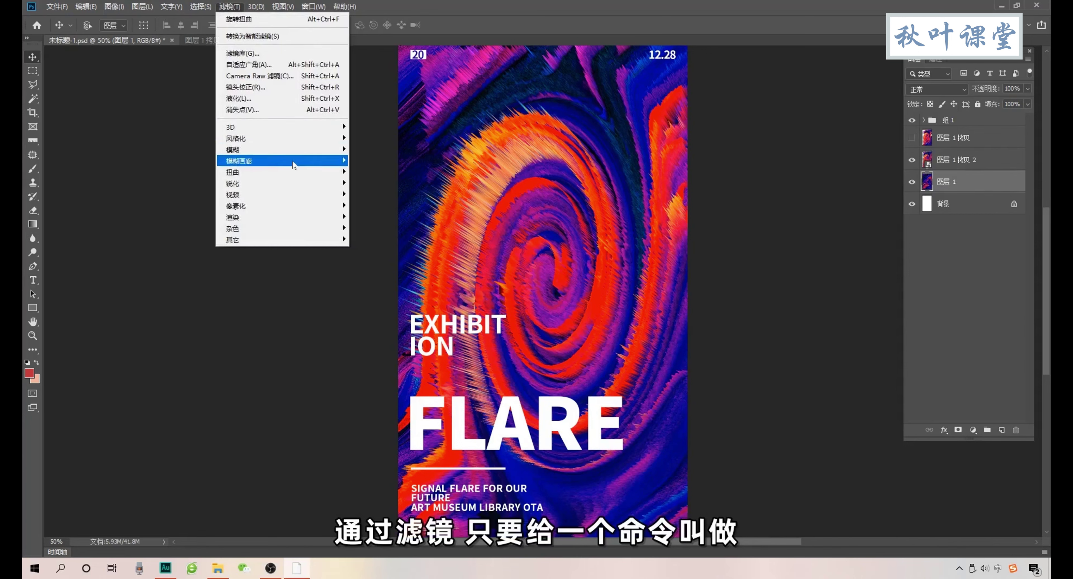
mouse_move(282, 171)
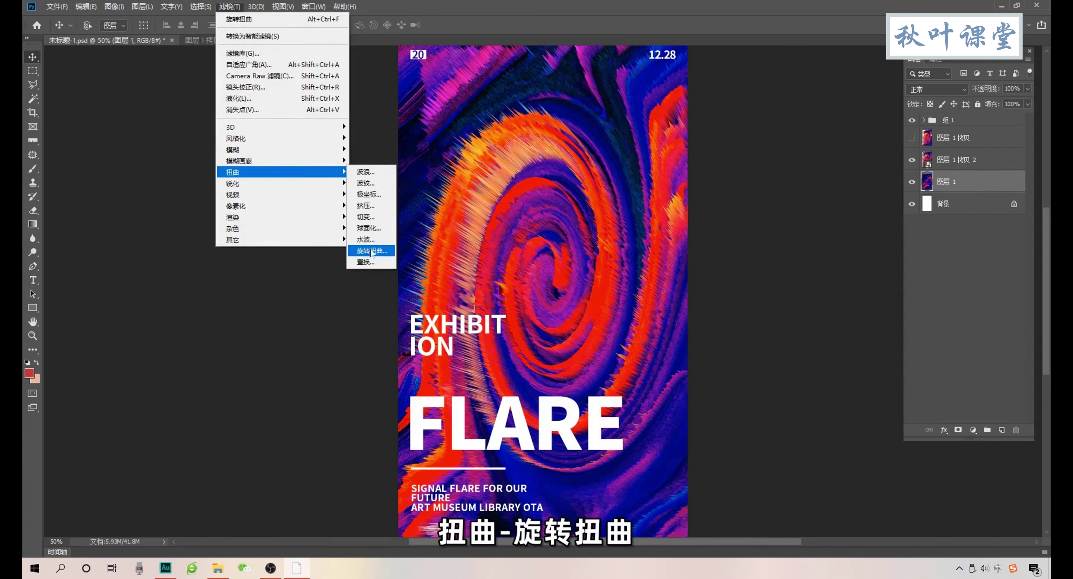
click(372, 251)
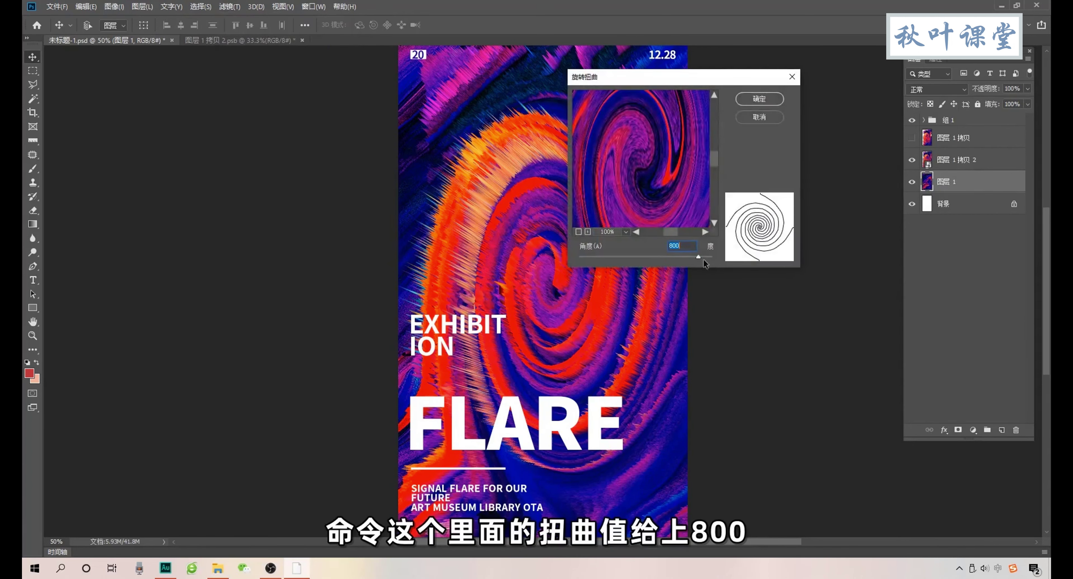
key(Return)
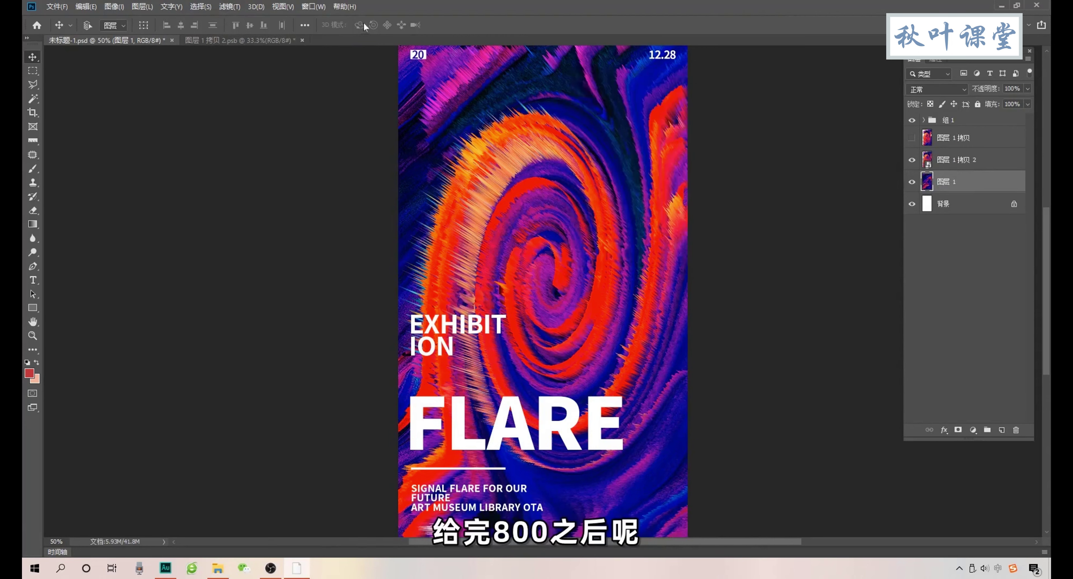
click(256, 6)
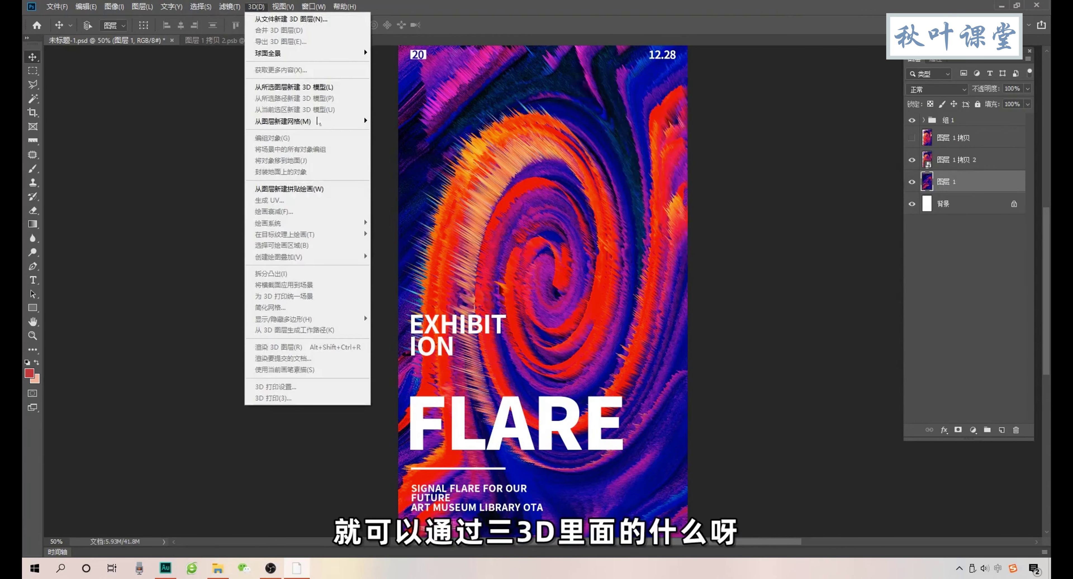
mouse_move(306, 120)
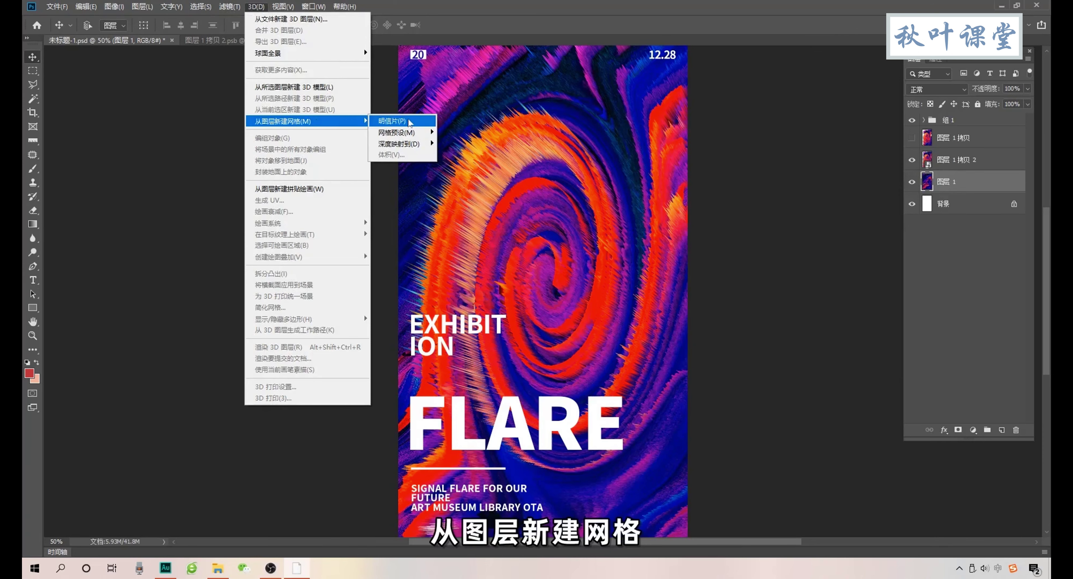
mouse_move(401, 143)
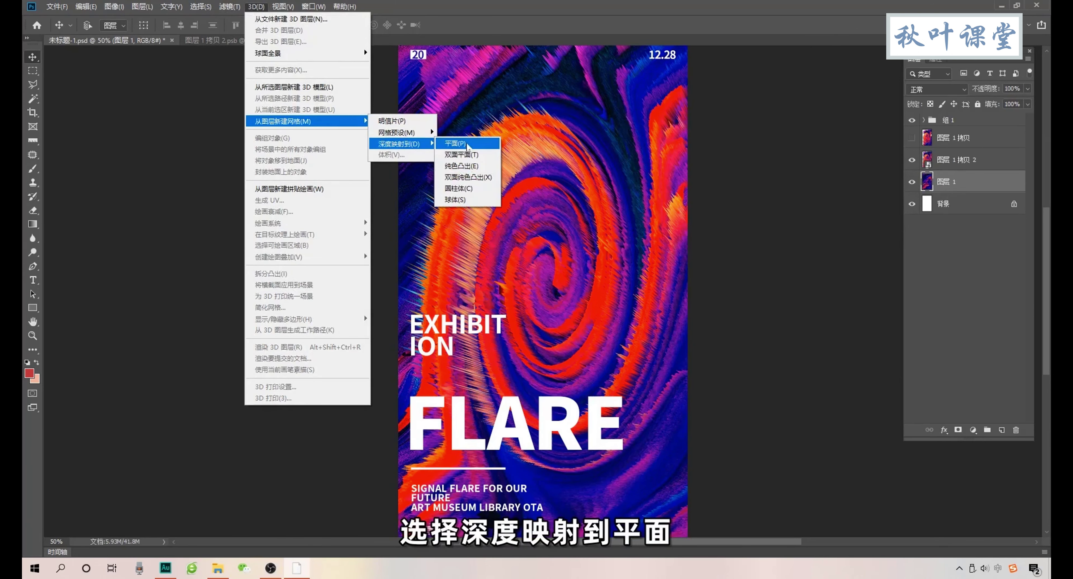
click(467, 144)
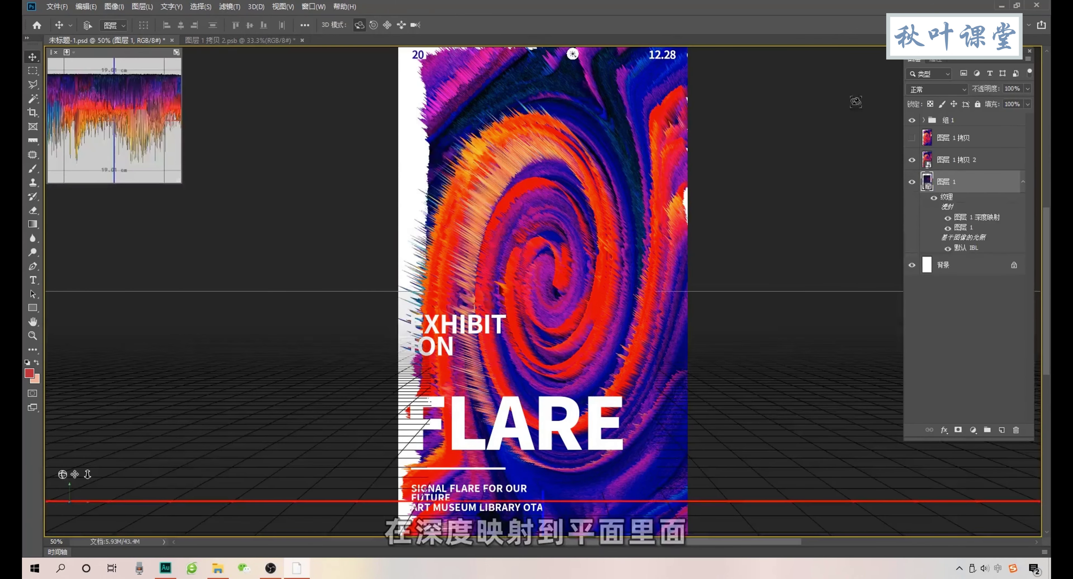
click(935, 61)
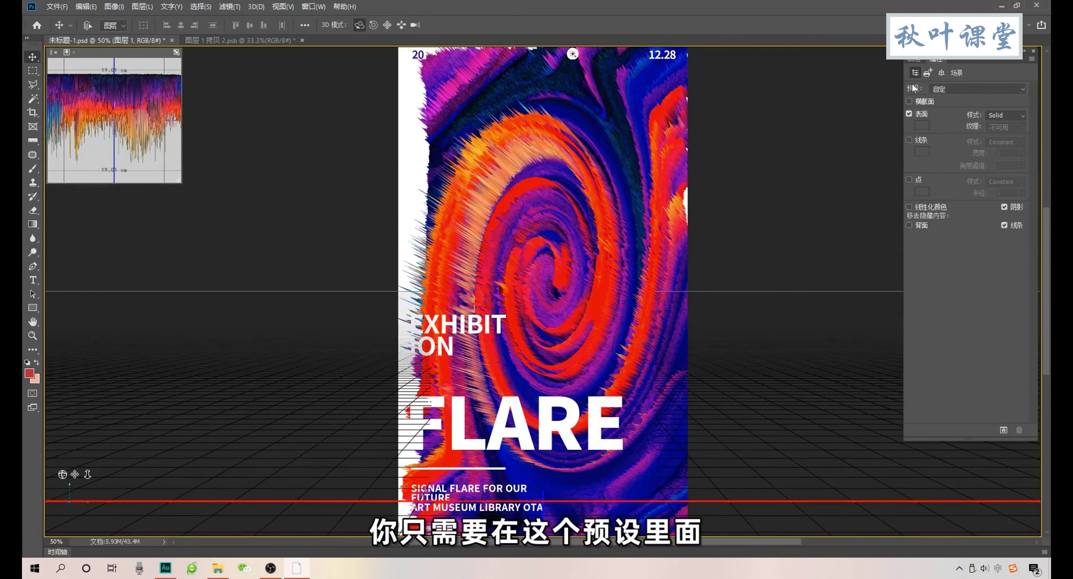
click(943, 89)
click(964, 212)
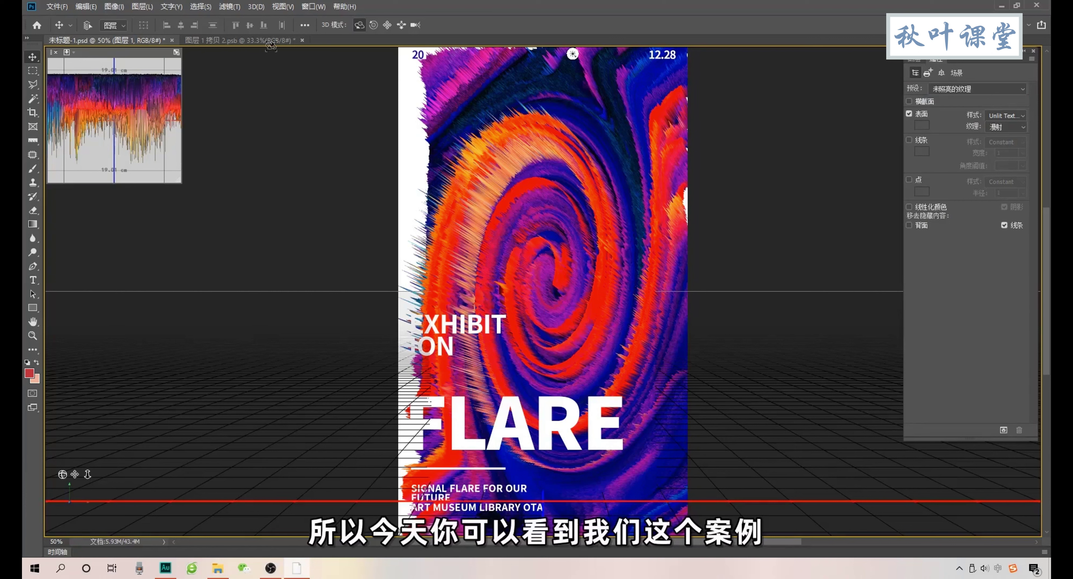
click(912, 62)
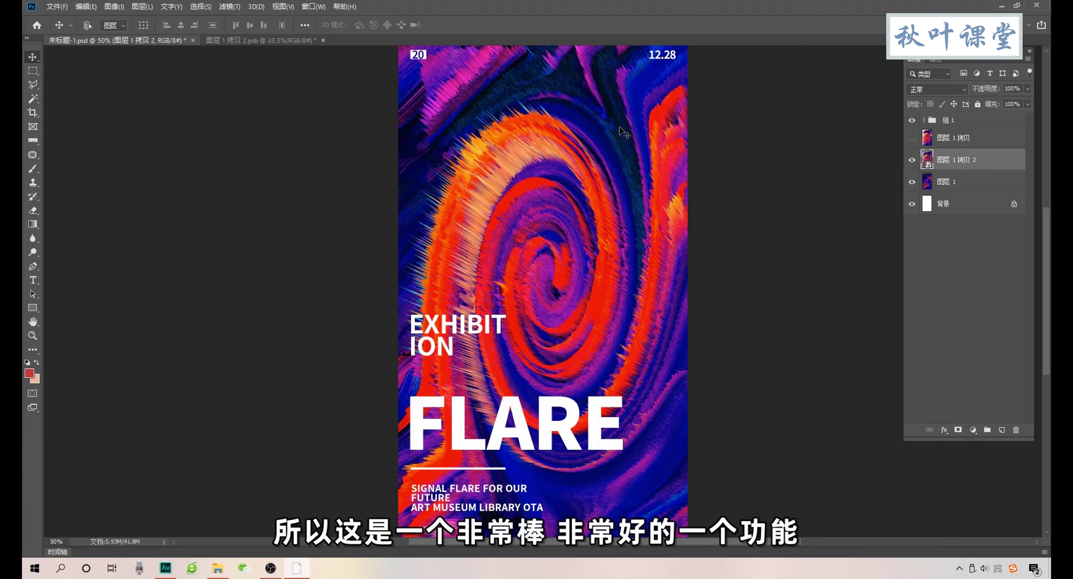
click(229, 6)
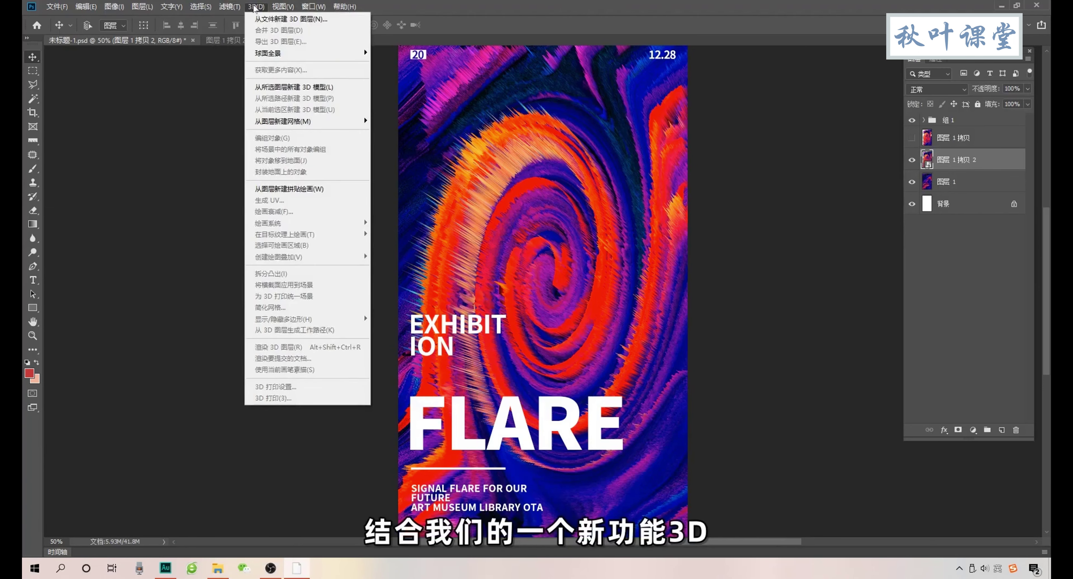
click(254, 8)
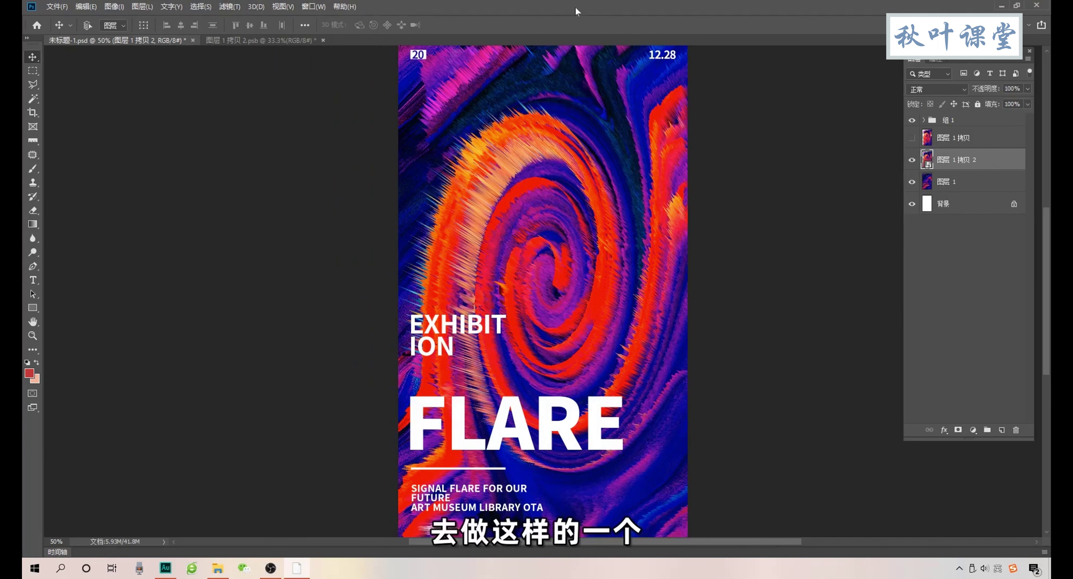